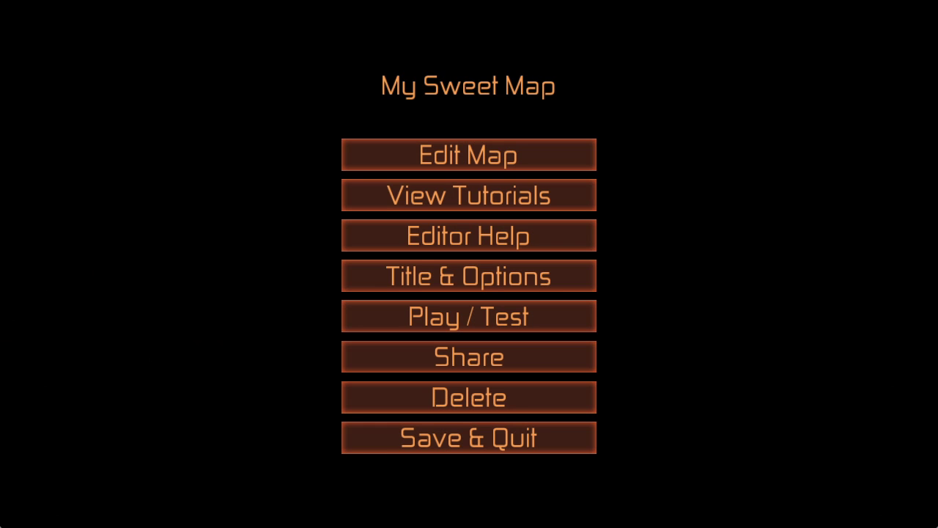
Open My Sweet Map in the editor and bring up the tile palette
click(543, 155)
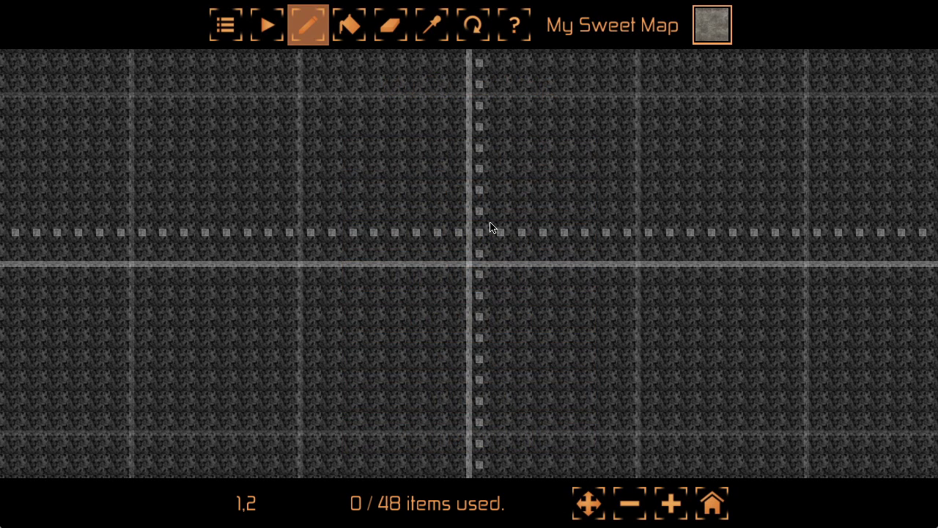
click(711, 27)
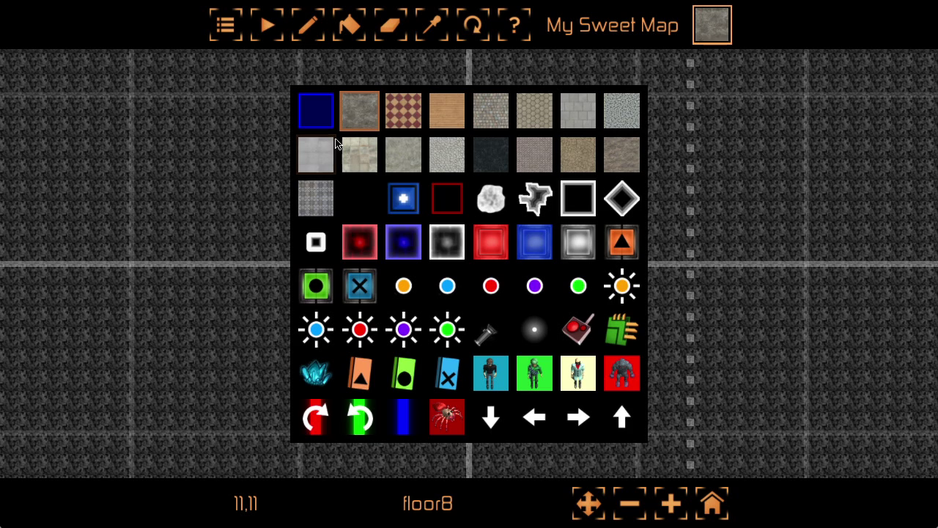
Paint a loop of floor tiles with the pencil and fill its interior to form the cave
click(624, 154)
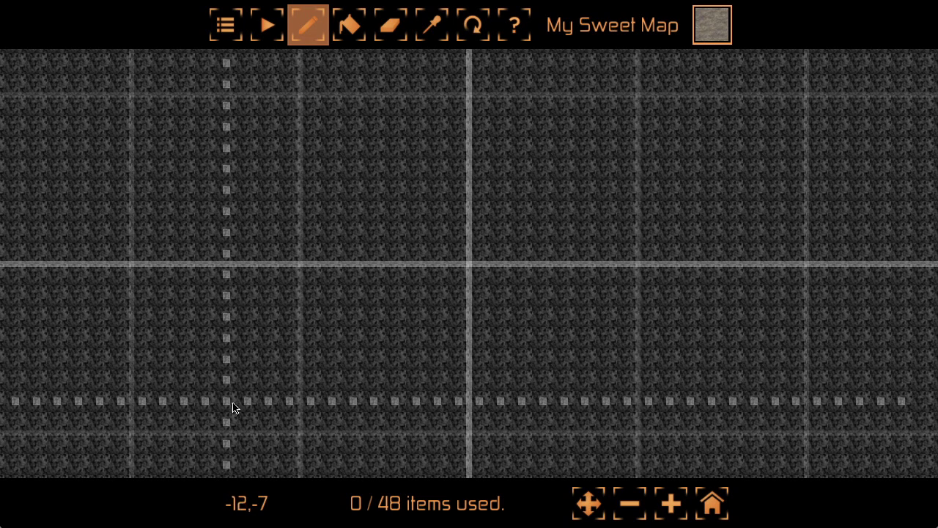
click(330, 380)
mouse_move(330, 380)
mouse_down()
mouse_move(170, 407)
mouse_move(82, 394)
mouse_move(71, 240)
mouse_move(225, 83)
mouse_move(341, 139)
mouse_move(524, 100)
mouse_move(680, 94)
mouse_move(838, 137)
mouse_move(904, 406)
mouse_move(680, 440)
mouse_move(548, 424)
mouse_move(446, 364)
mouse_move(359, 367)
mouse_move(339, 391)
mouse_up()
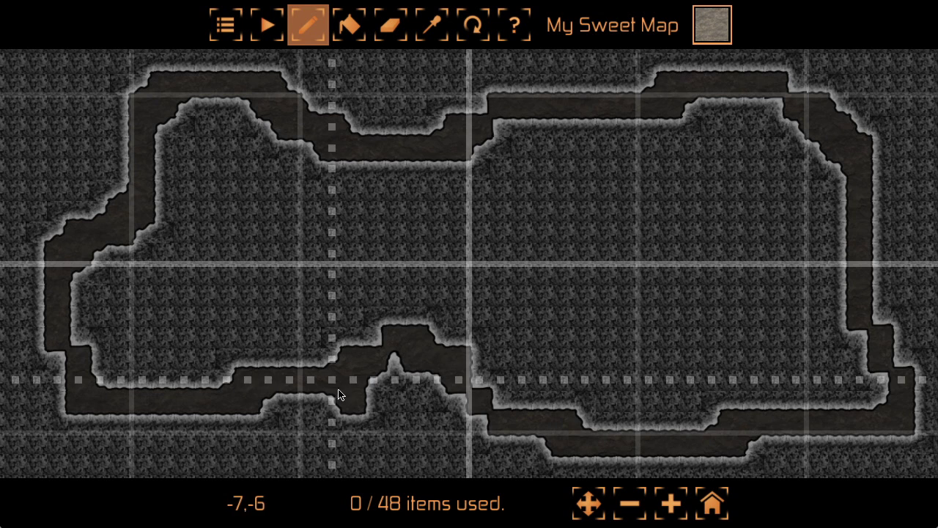
click(347, 30)
click(562, 253)
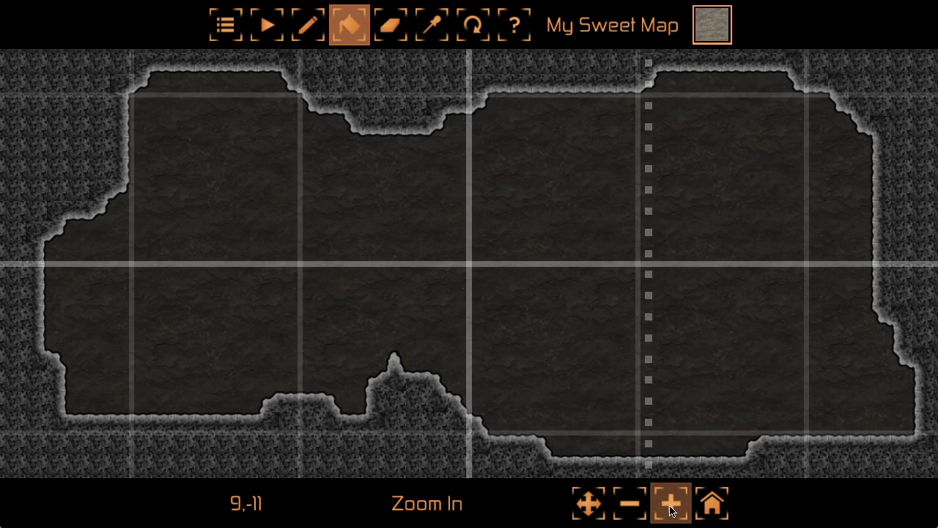
Zoom out to see the cave within the map bounds, then zoom back in
click(630, 505)
click(631, 504)
click(671, 504)
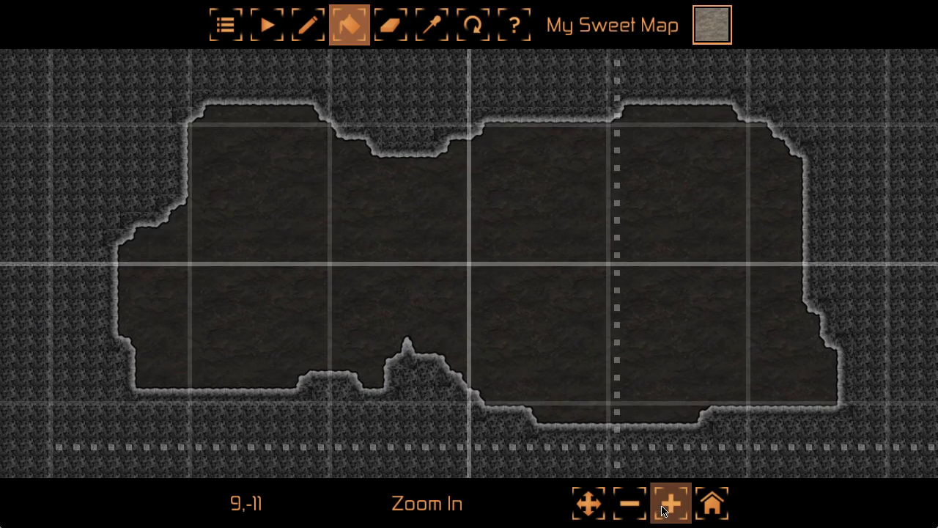
scroll(460, 254, down, 4)
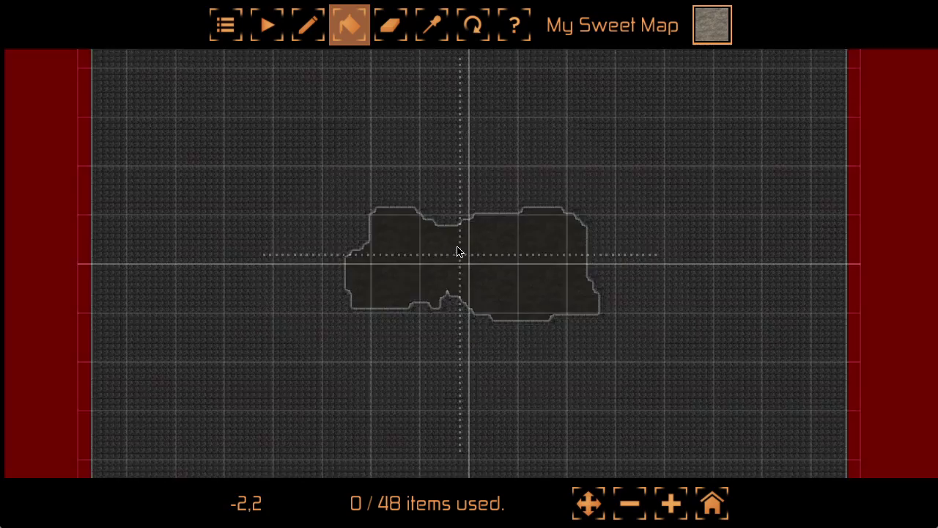
scroll(459, 266, down, 1)
scroll(459, 265, up, 5)
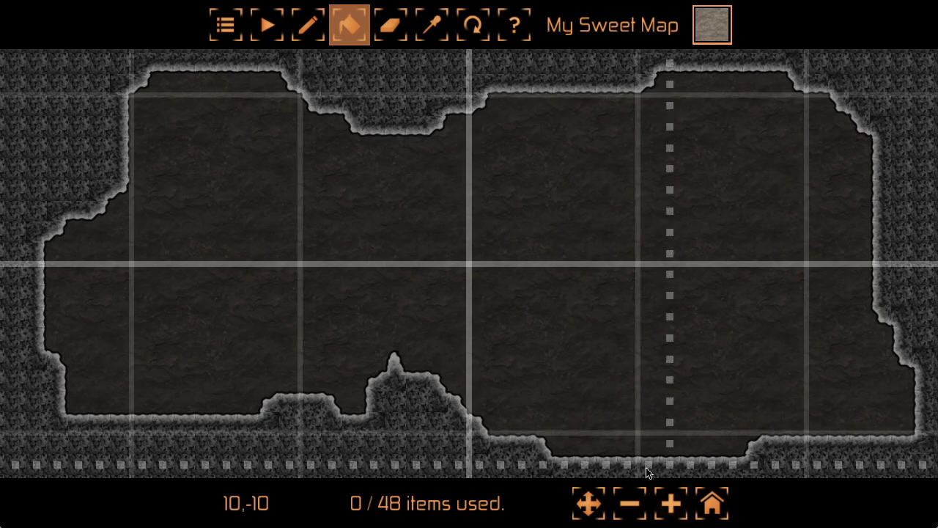
Pan the view to recentre the cave and return to the pencil tool
click(591, 511)
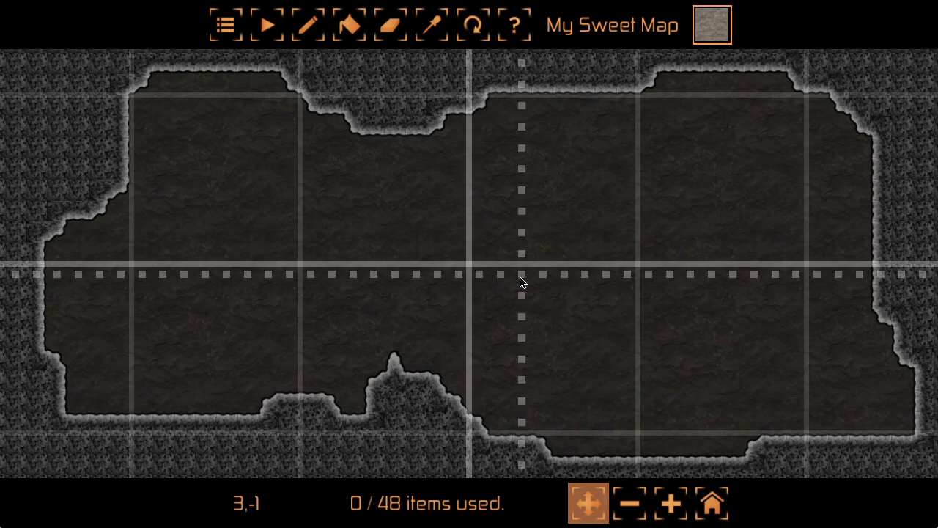
mouse_move(438, 277)
mouse_down()
mouse_move(655, 168)
mouse_move(648, 275)
mouse_move(435, 280)
mouse_up()
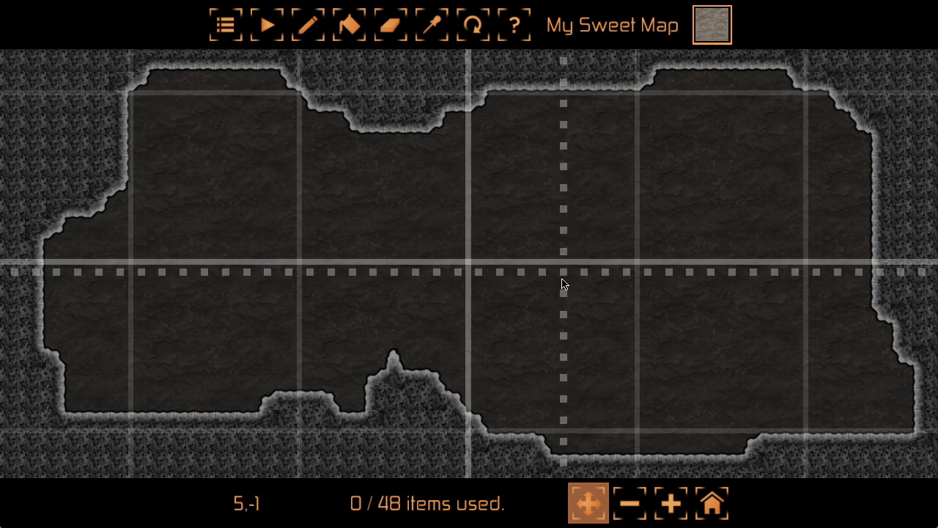
click(309, 24)
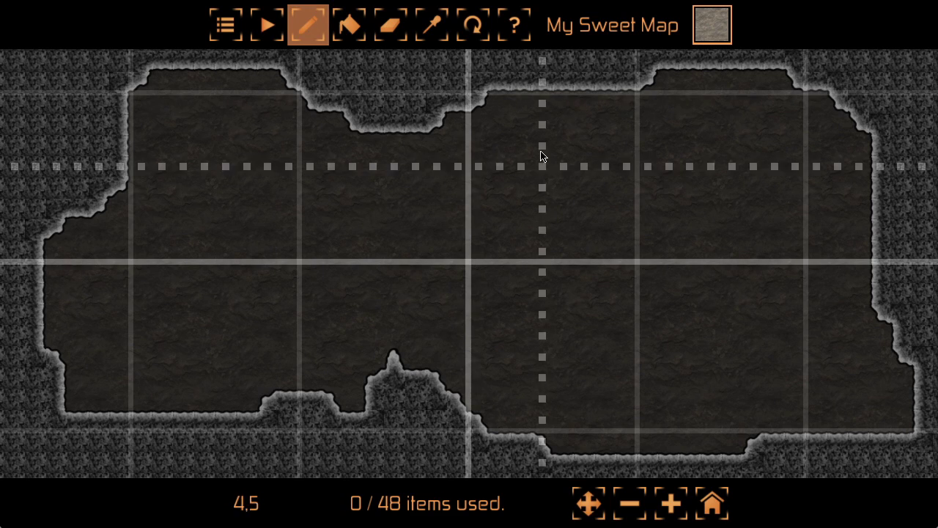
mouse_move(461, 251)
right_down()
mouse_move(593, 157)
mouse_move(555, 268)
mouse_move(399, 252)
mouse_move(428, 263)
mouse_move(419, 250)
mouse_move(449, 255)
right_up()
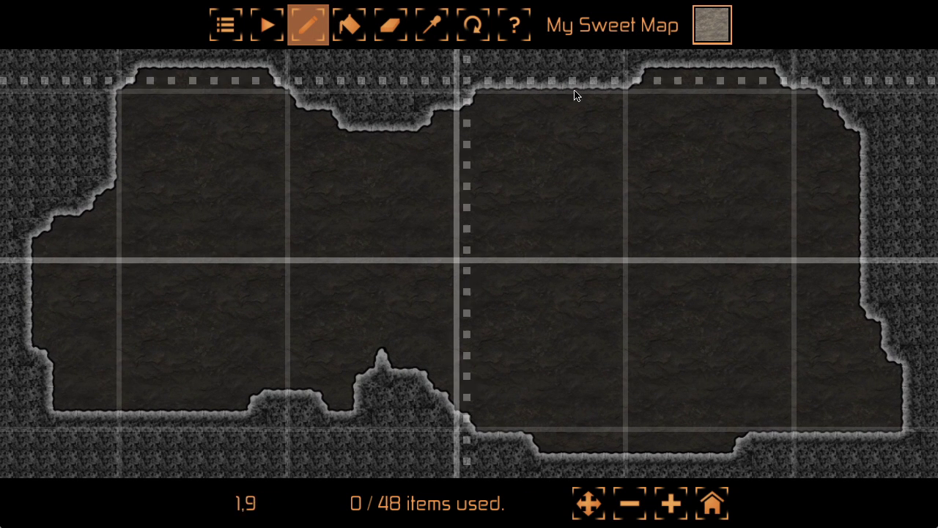
Place the player start at the cave's lower left and the exit at its lower right
click(705, 25)
click(490, 378)
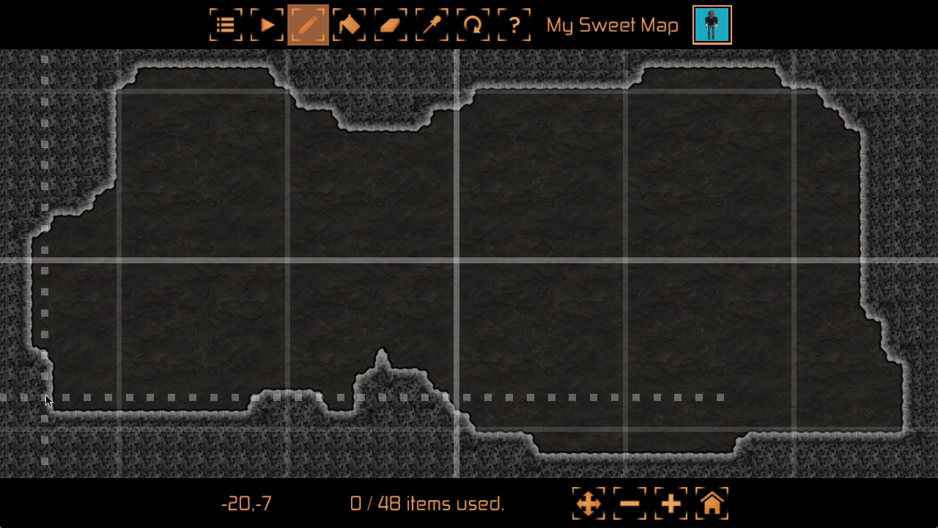
click(86, 377)
click(722, 33)
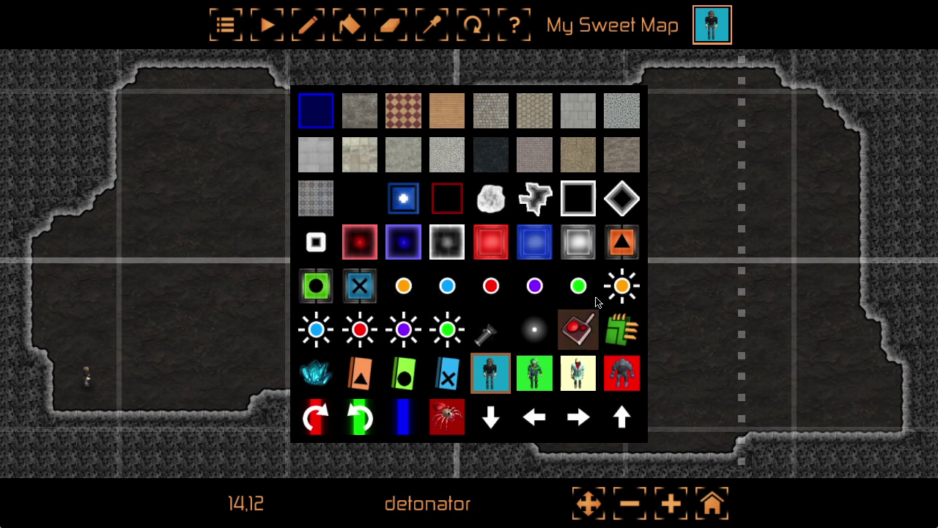
click(534, 330)
click(868, 397)
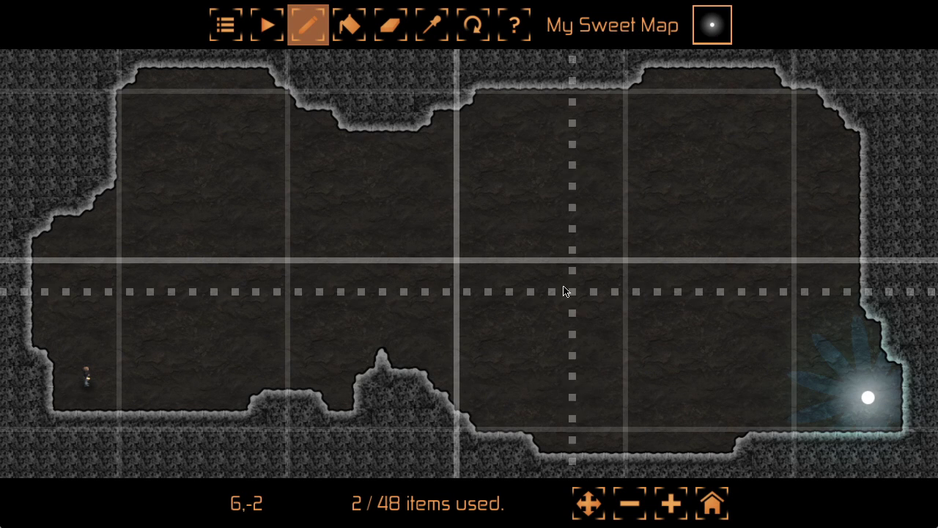
Add a flashlight pickup and a detonator near the player
click(715, 27)
click(491, 332)
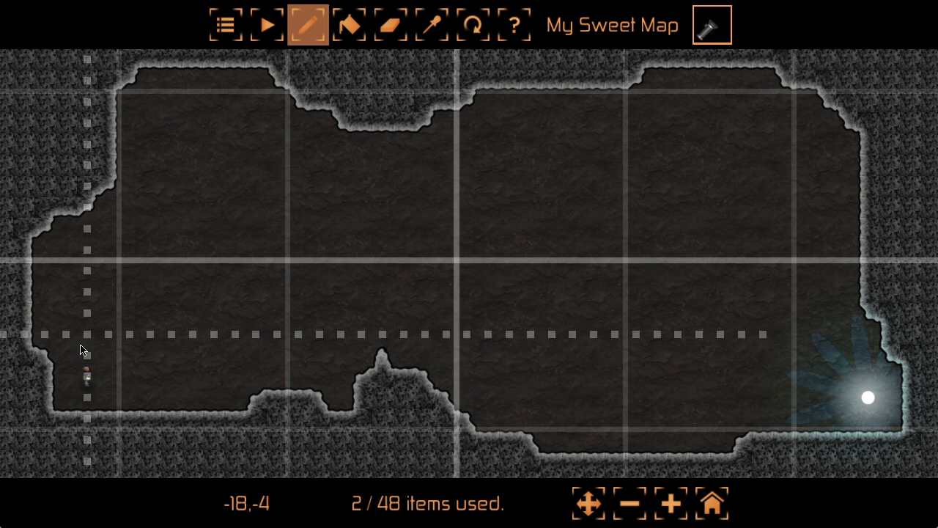
click(711, 26)
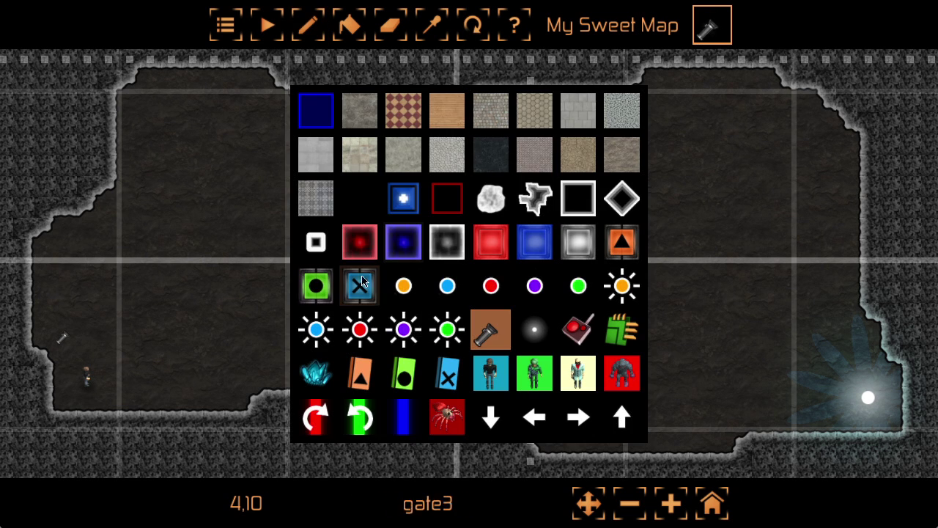
click(576, 335)
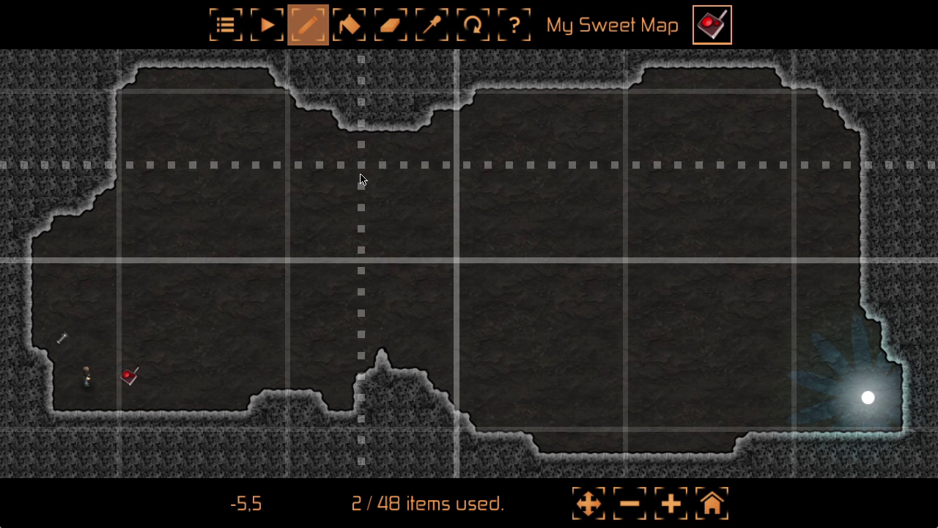
Place a green guard near the top of the cave
click(721, 37)
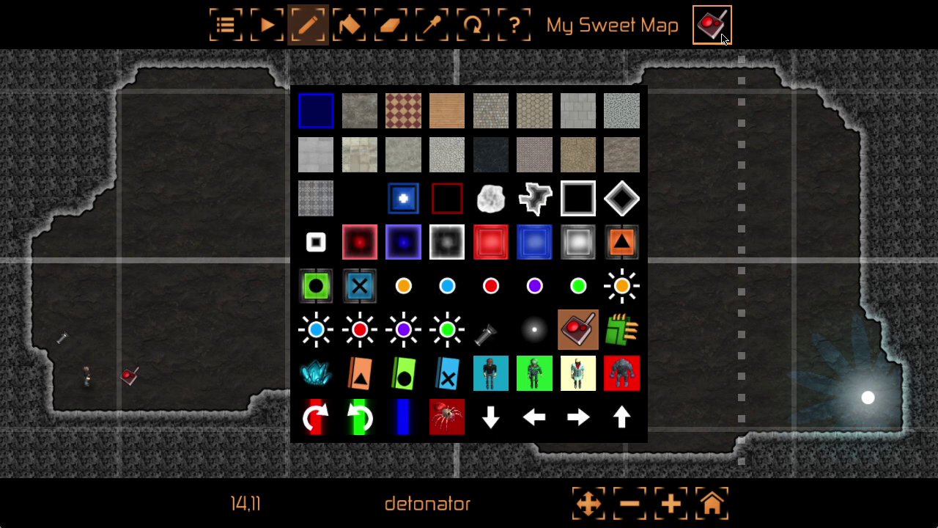
click(522, 378)
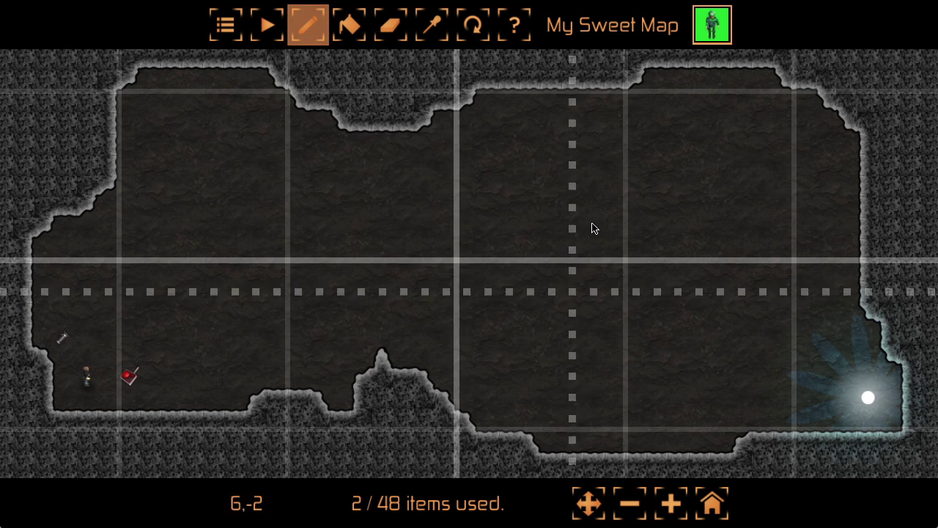
click(568, 143)
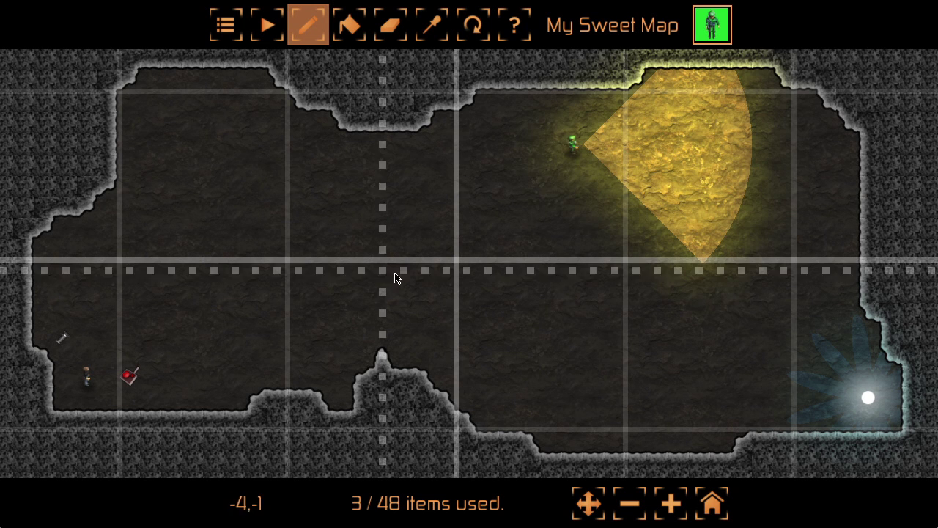
Lay out the guard's patrol arrows, starting with a down arrow below it, then a left arrow
click(712, 25)
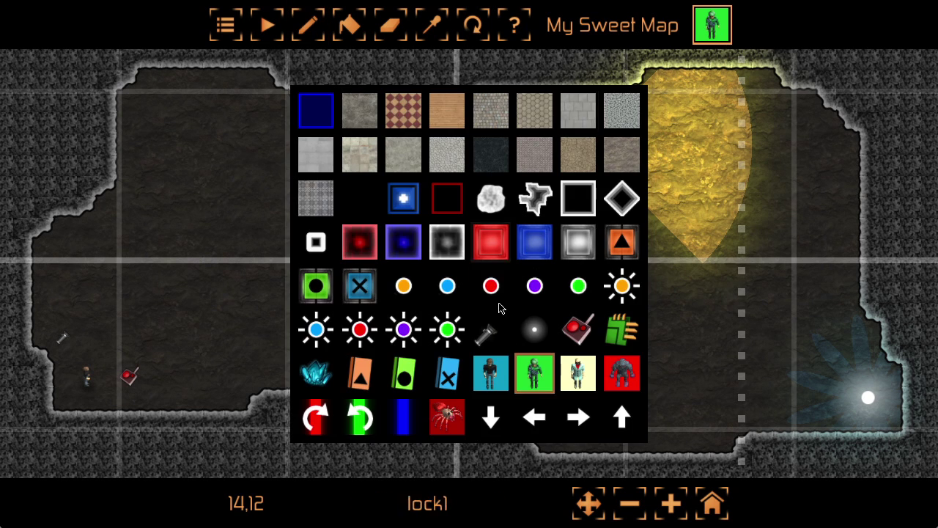
click(482, 418)
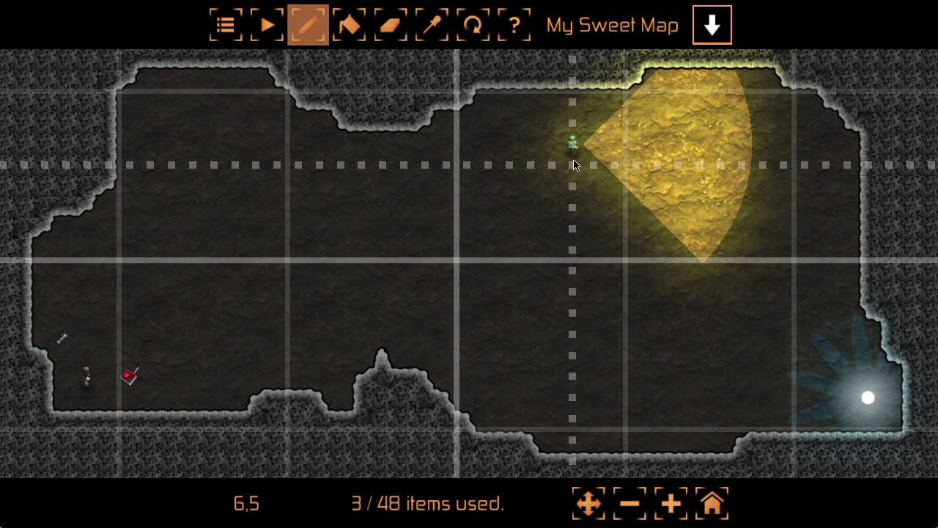
click(572, 166)
click(712, 36)
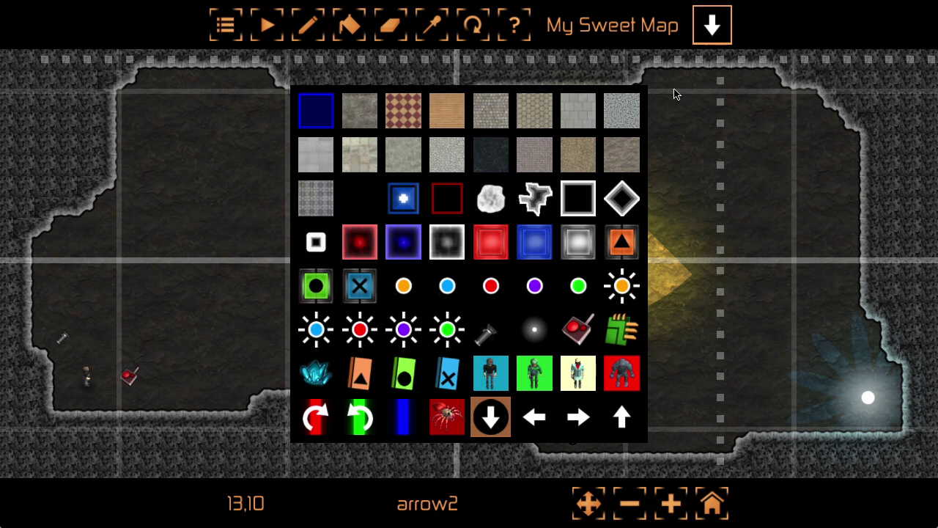
click(543, 431)
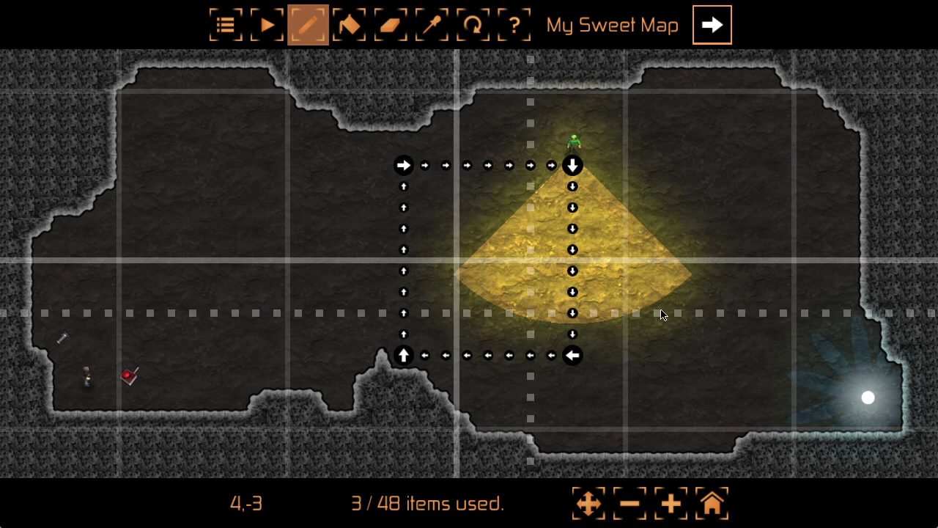
Paint two red tech blocks, an upper and a lower one, inside the patrol loop
click(711, 26)
click(357, 250)
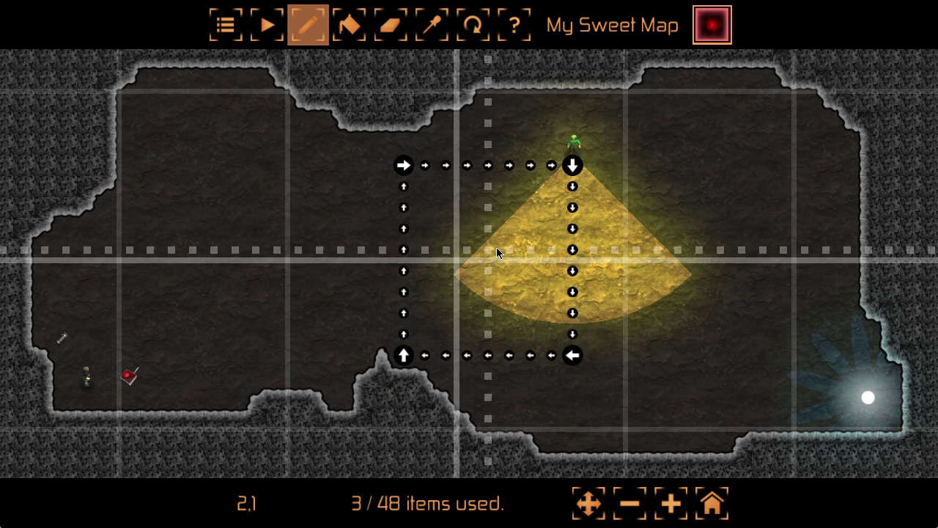
mouse_move(489, 188)
mouse_down()
mouse_move(537, 189)
mouse_move(535, 220)
mouse_move(453, 217)
mouse_move(511, 213)
mouse_up()
mouse_move(445, 293)
mouse_down()
mouse_move(536, 296)
mouse_move(531, 335)
mouse_up()
drag(445, 341, 508, 325)
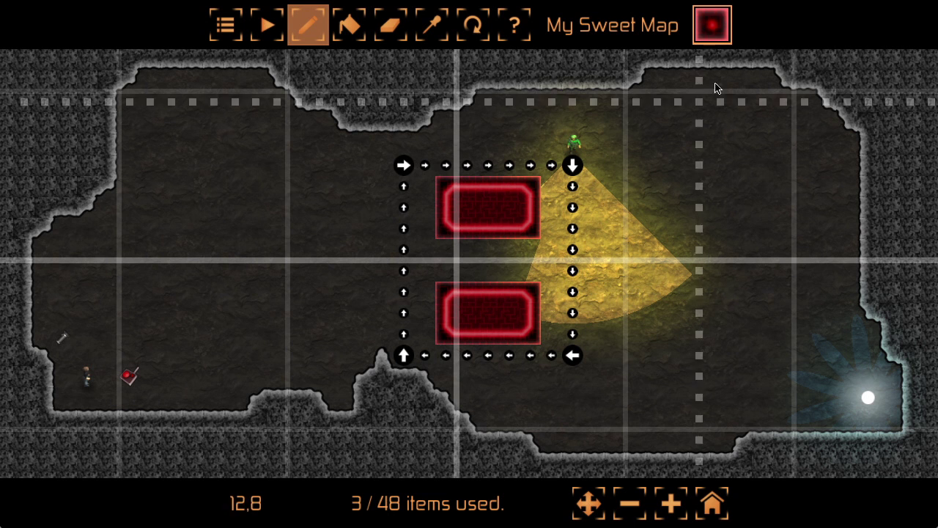
Wall in the exit corner with black wall3 tiles
click(712, 25)
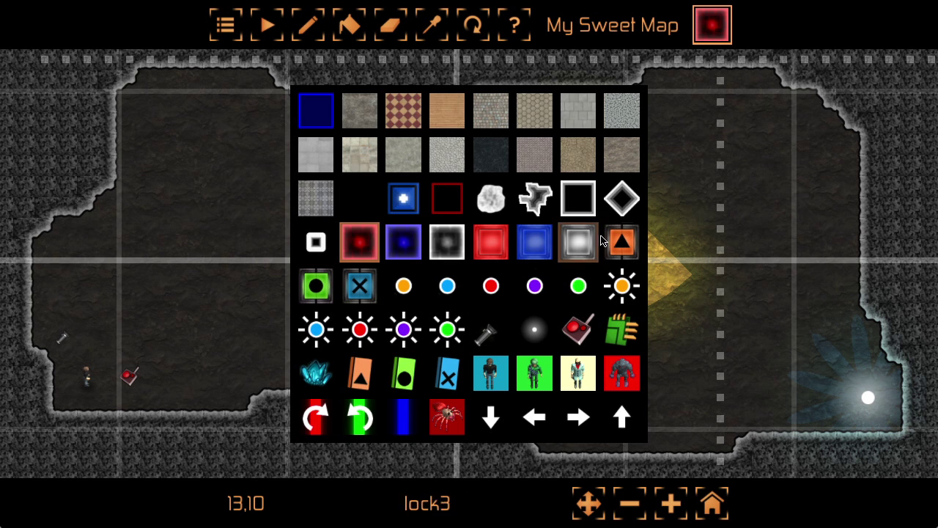
click(577, 204)
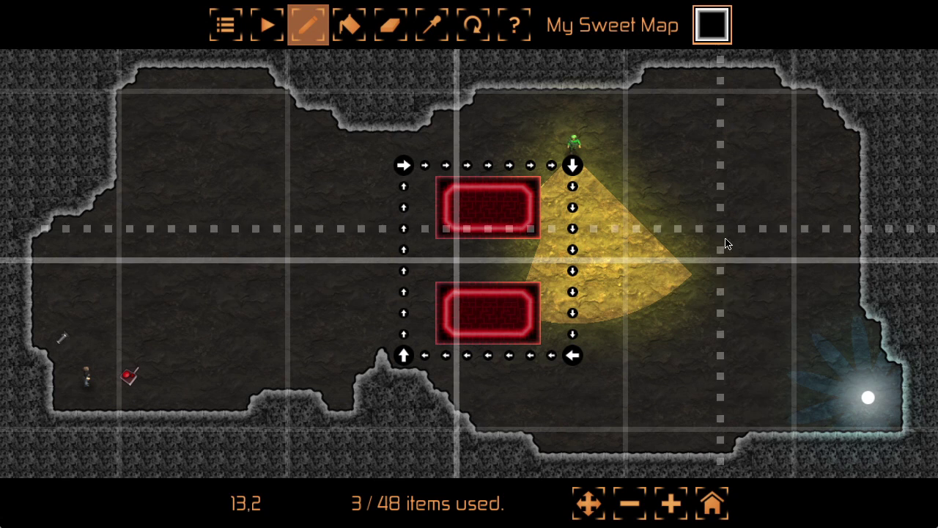
right_drag(810, 293, 498, 203)
mouse_move(488, 242)
mouse_down()
mouse_move(577, 242)
mouse_move(624, 268)
mouse_move(623, 357)
mouse_move(543, 386)
mouse_move(498, 362)
mouse_move(487, 242)
mouse_up()
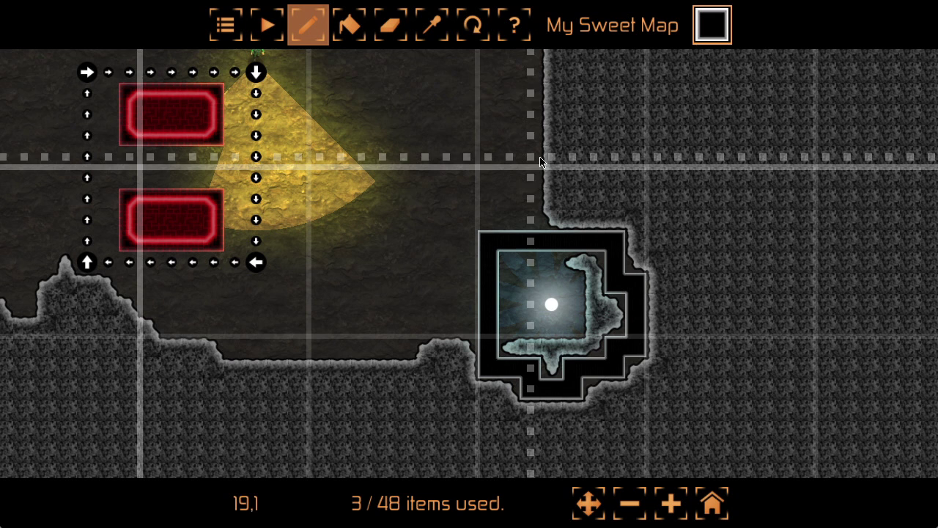
Add a three-tile red tech lock in the exit room's top wall and square the room off
click(709, 32)
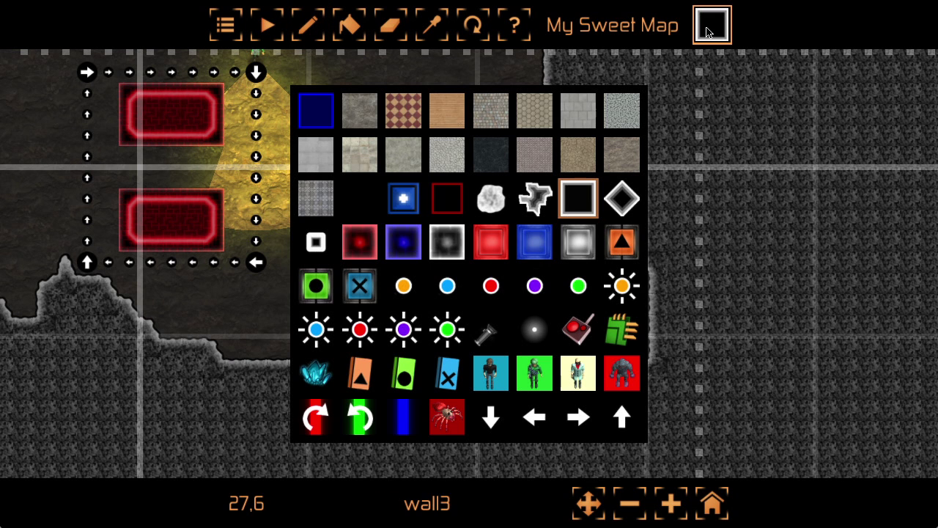
click(488, 241)
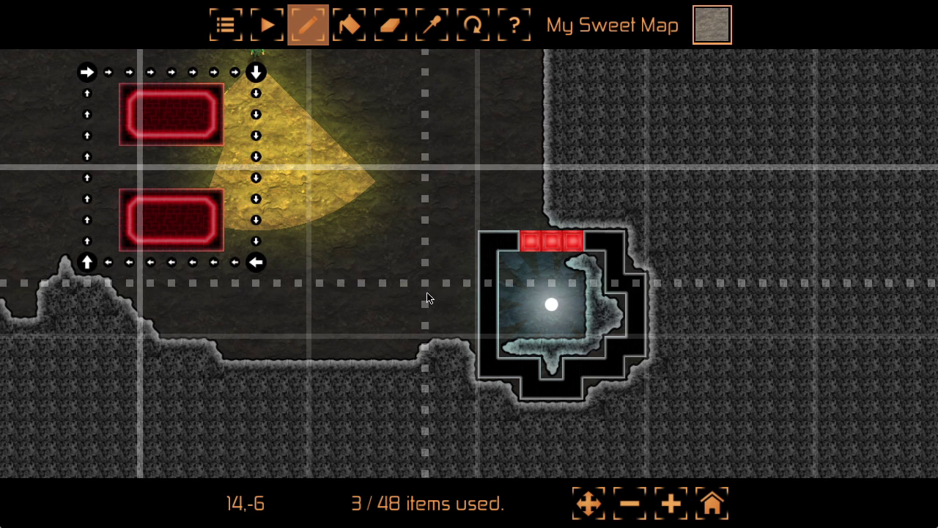
mouse_move(592, 261)
mouse_down()
mouse_move(595, 300)
mouse_move(591, 342)
mouse_move(526, 347)
mouse_up()
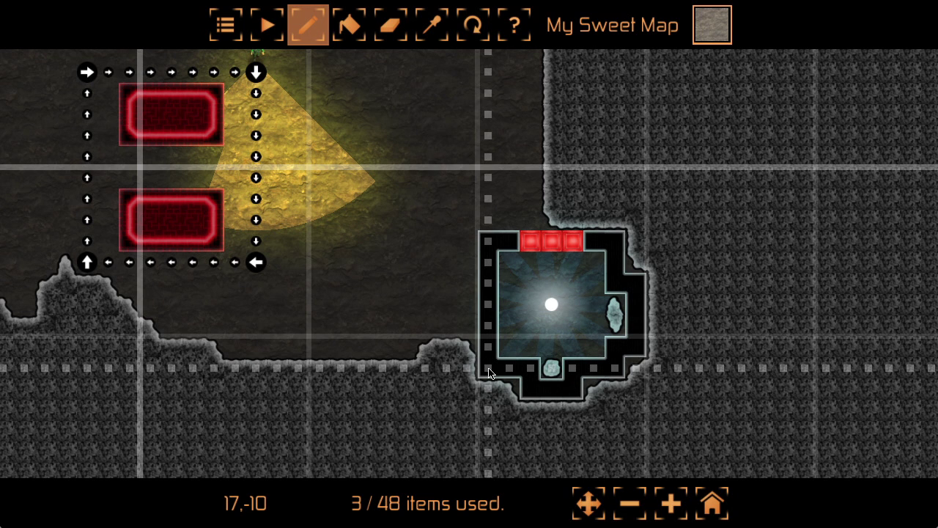
drag(614, 363, 614, 302)
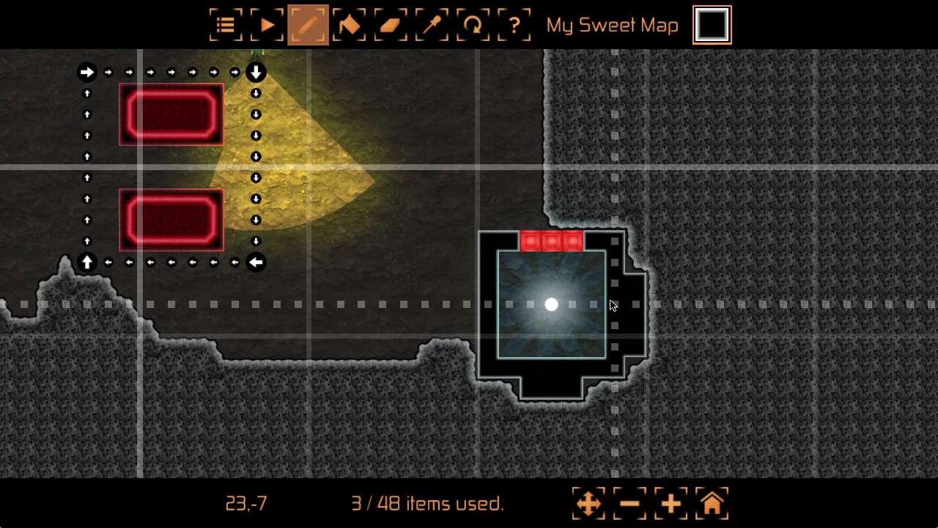
mouse_move(634, 261)
mouse_down()
mouse_move(639, 397)
mouse_move(524, 394)
mouse_up()
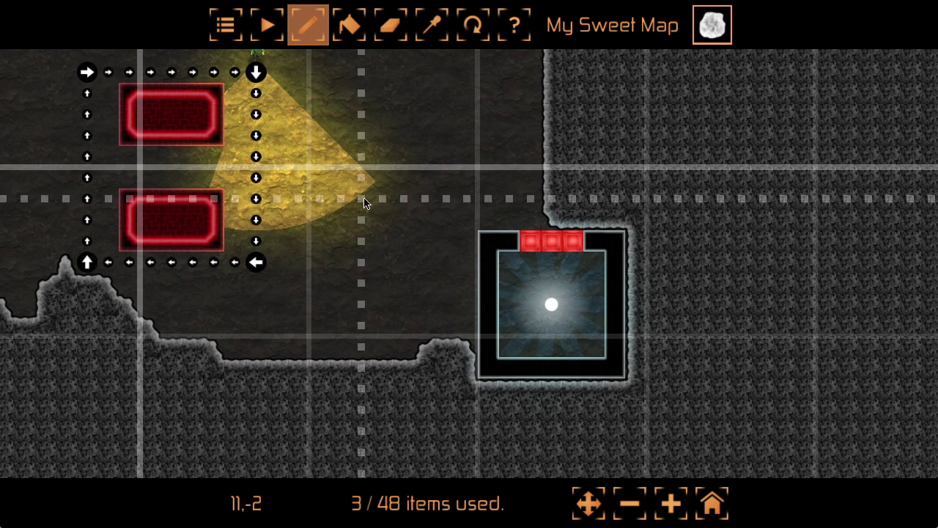
right_drag(362, 199, 664, 292)
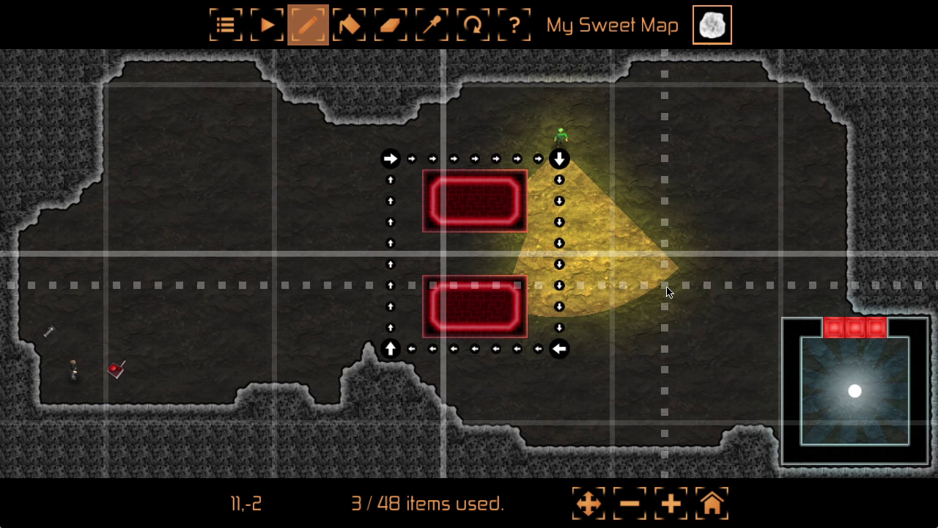
Place twelve purple lights spaced along the left, top, right and bottom cave walls
click(712, 29)
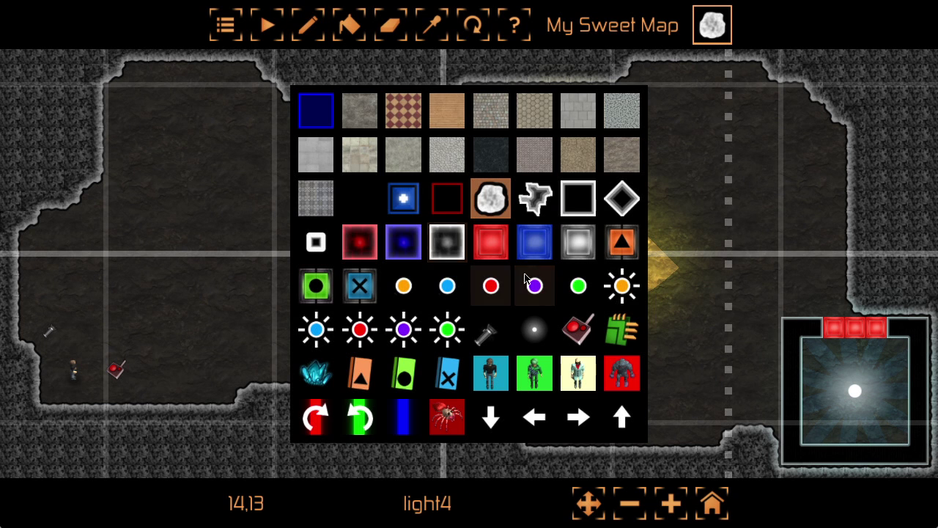
click(535, 287)
click(32, 285)
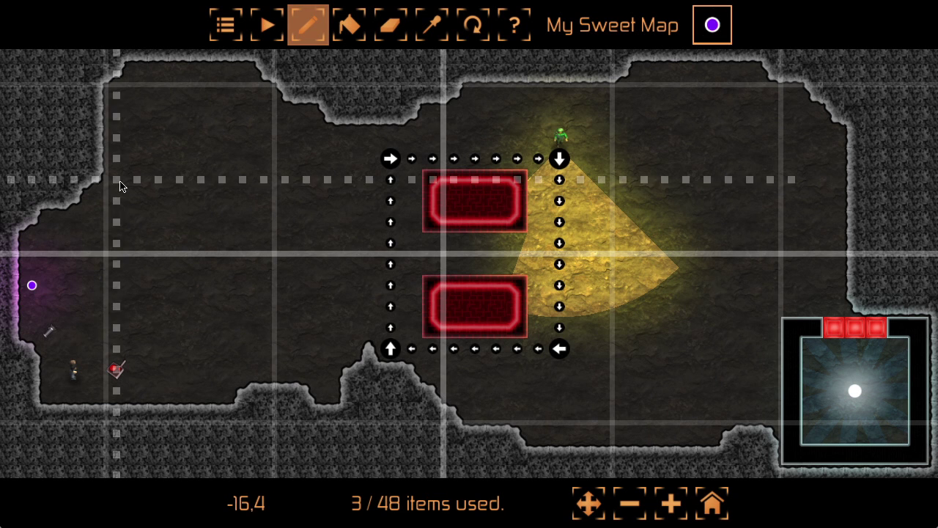
click(95, 200)
click(137, 74)
click(306, 116)
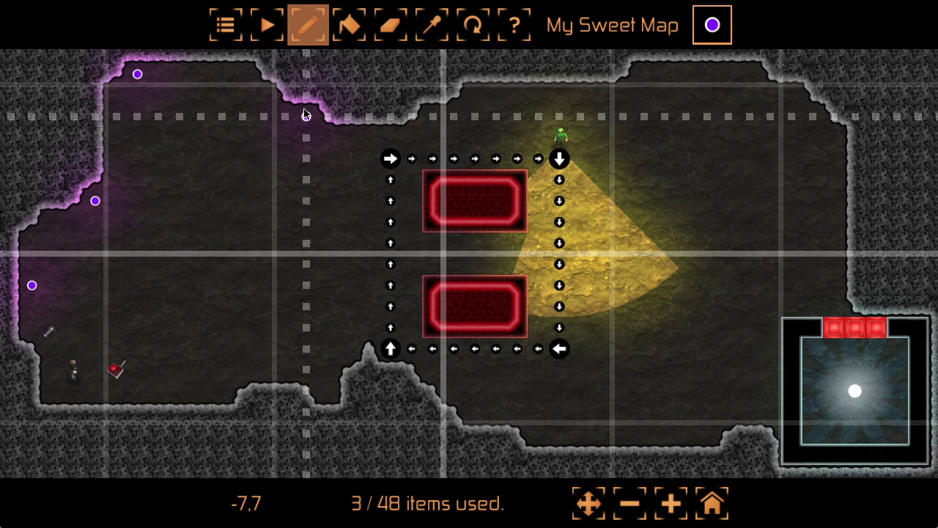
click(475, 96)
click(686, 74)
click(834, 137)
click(834, 264)
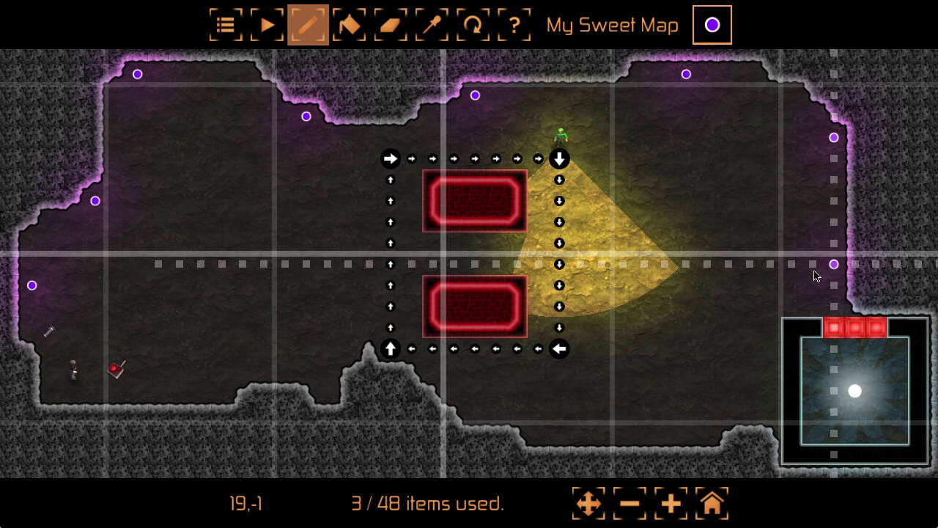
click(559, 433)
click(327, 369)
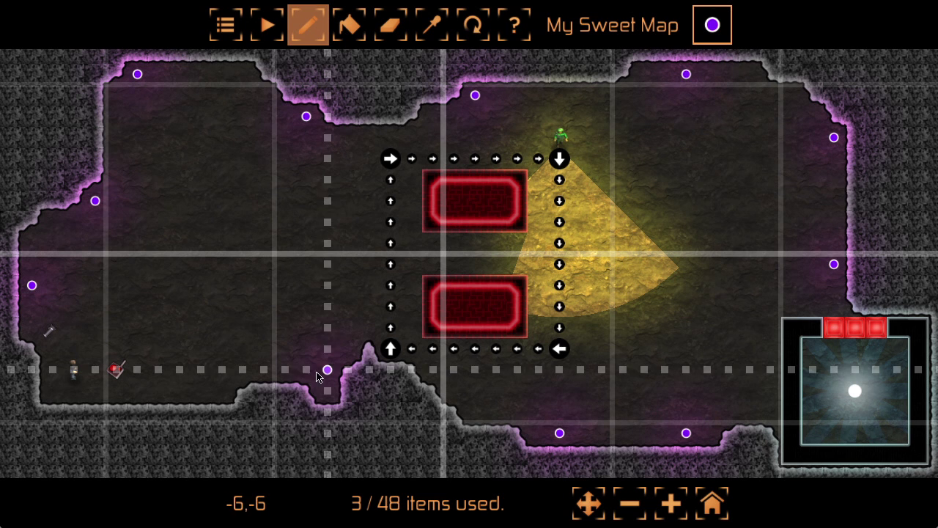
click(180, 390)
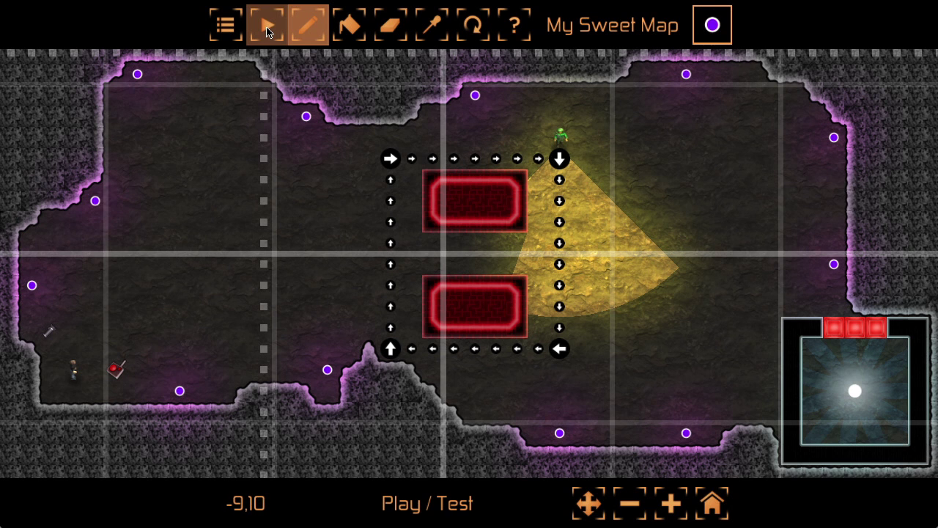
Start a playtest, walk to collect the items, and switch on the flashlight
click(267, 31)
key(Left)
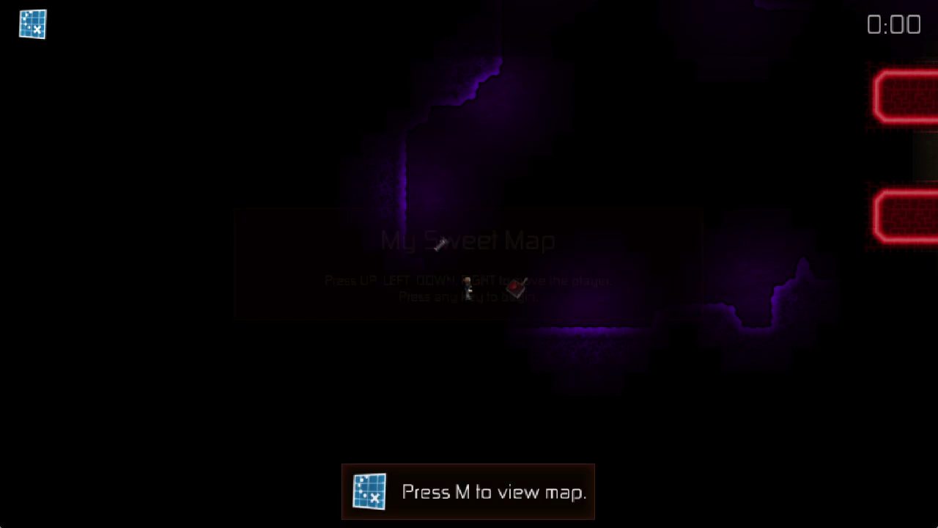
key(Up)
key(z)
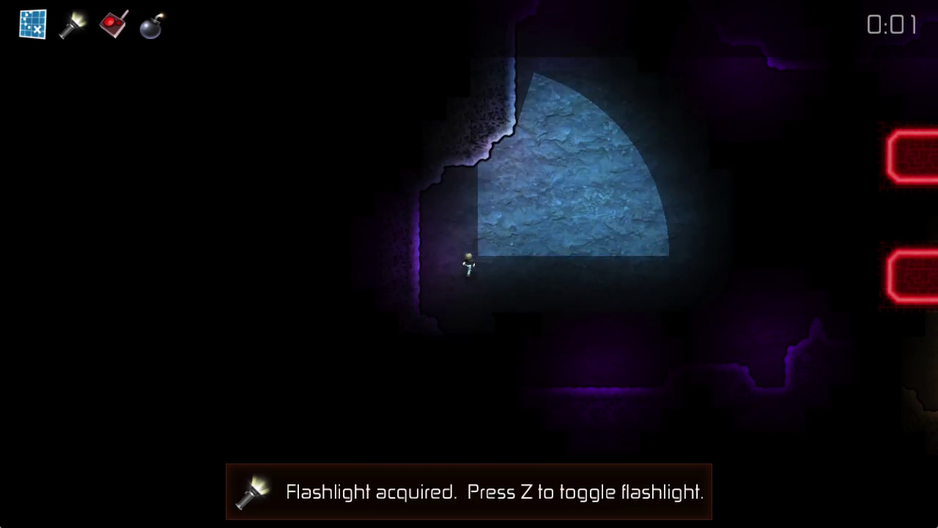
key(Right)
Bomb the red blocks, detonate, and walk into the exit for a SUCCESS result
key(Up)
key(Right)
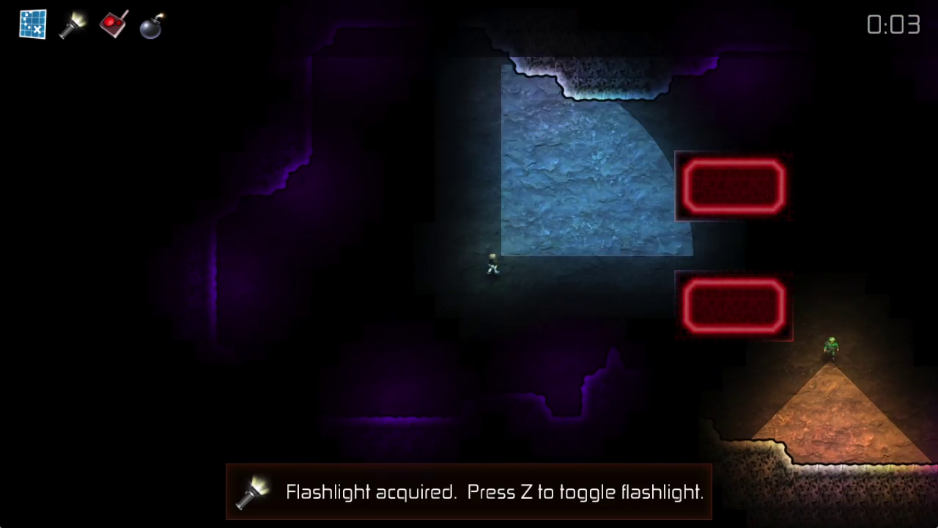
key(x)
key(Right)
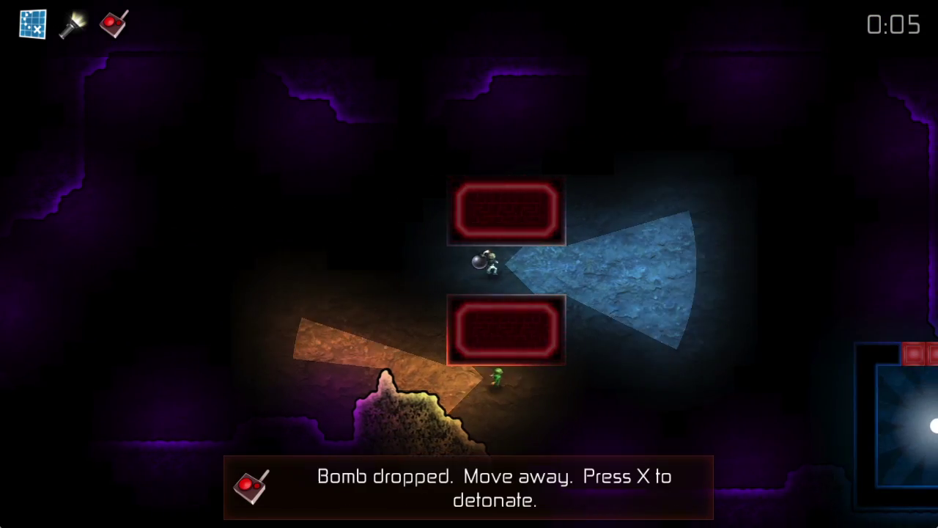
key(Right)
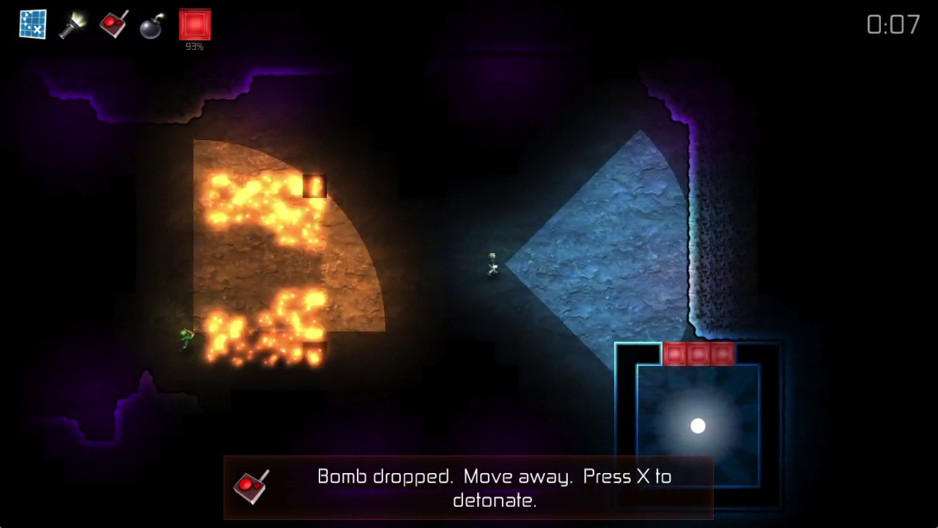
key(z)
key(Down)
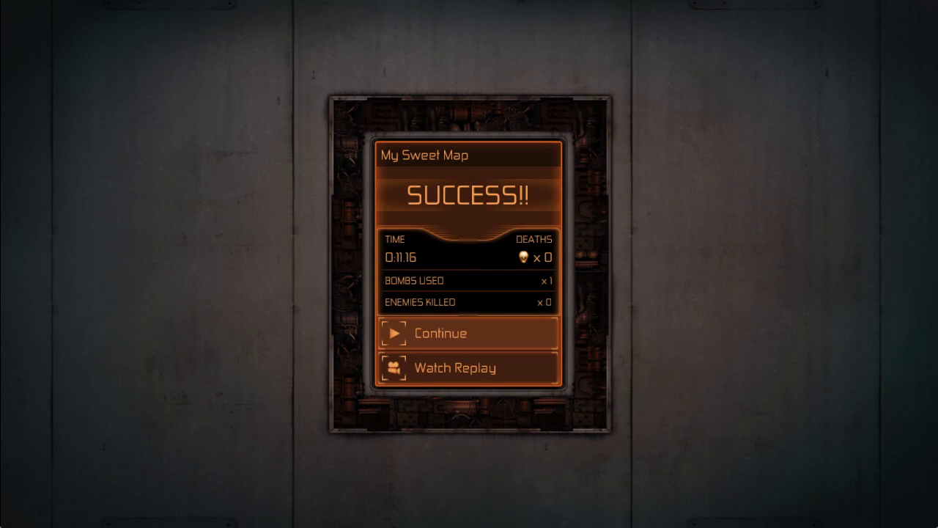
Continue from the results screen and choose Share from the map's Edit Menu
click(537, 347)
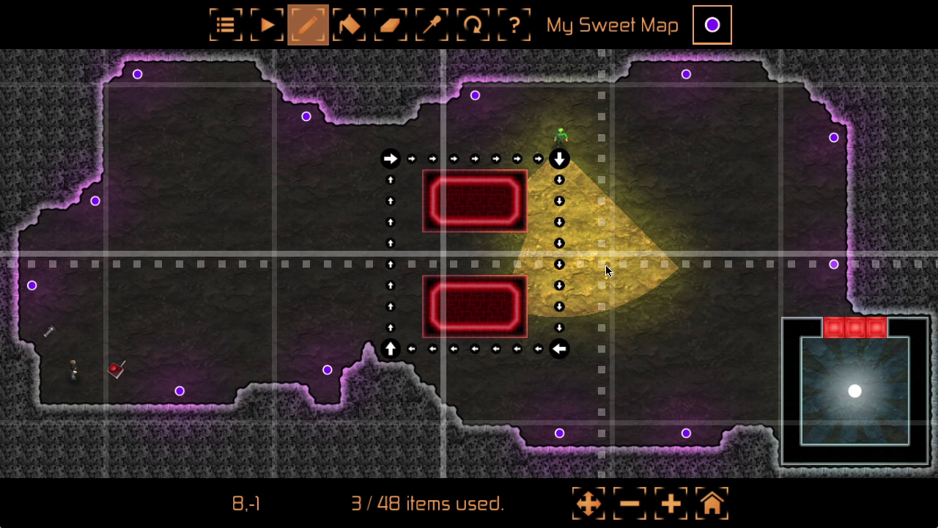
click(226, 26)
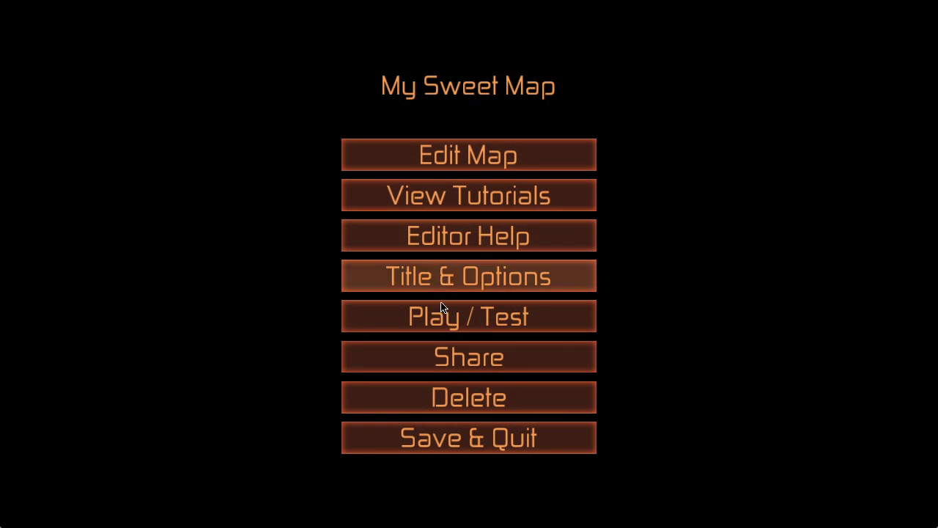
click(461, 359)
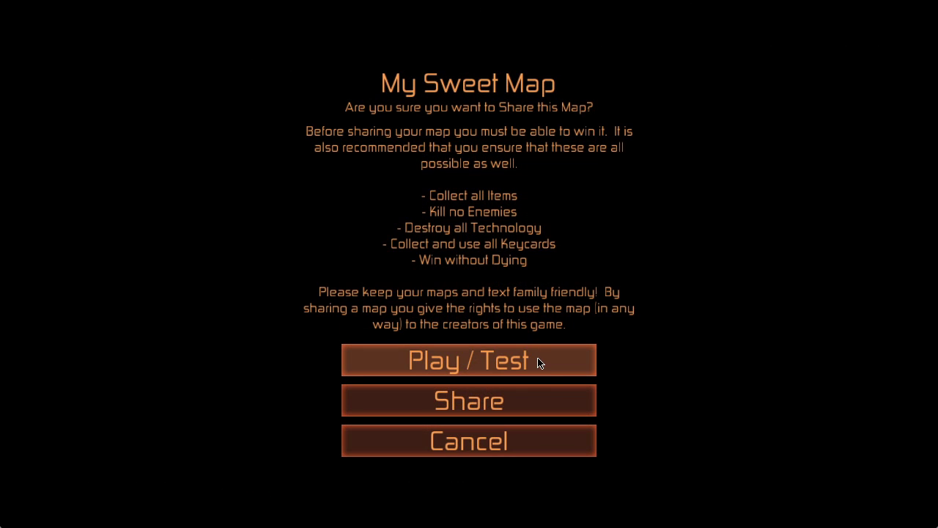